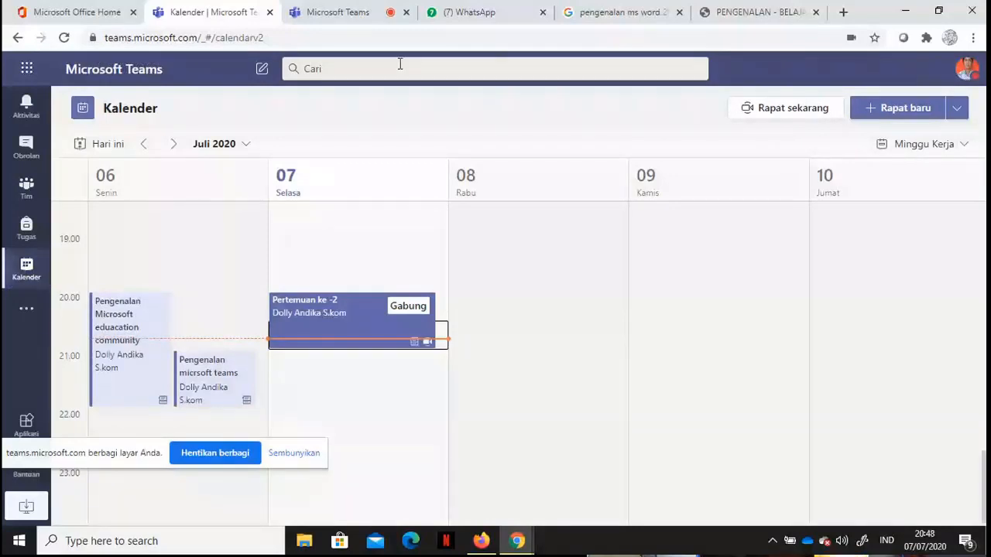
# - Start scheduling a new meeting from the calendar and title it "Pertemuan Ke -3"
pyautogui.click(29, 277)
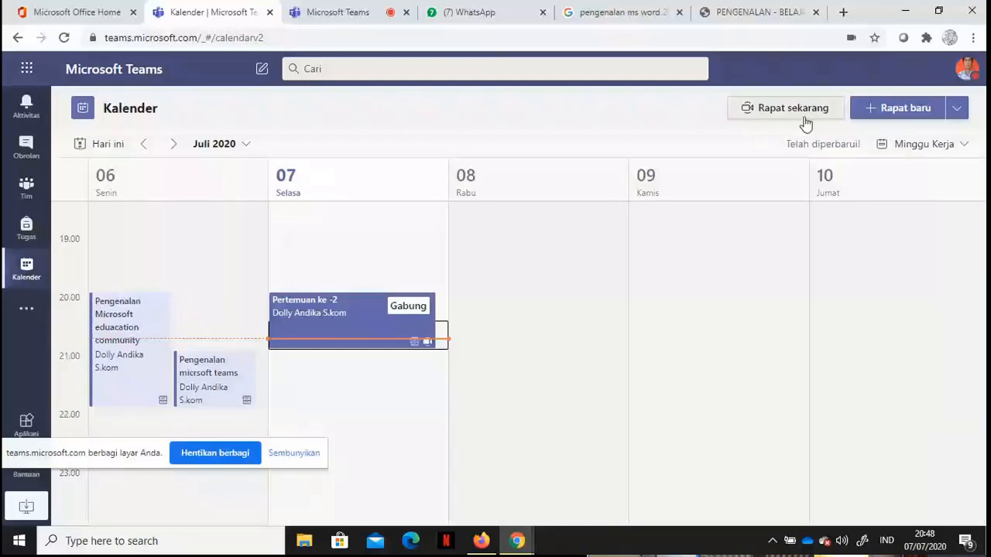
pyautogui.click(958, 109)
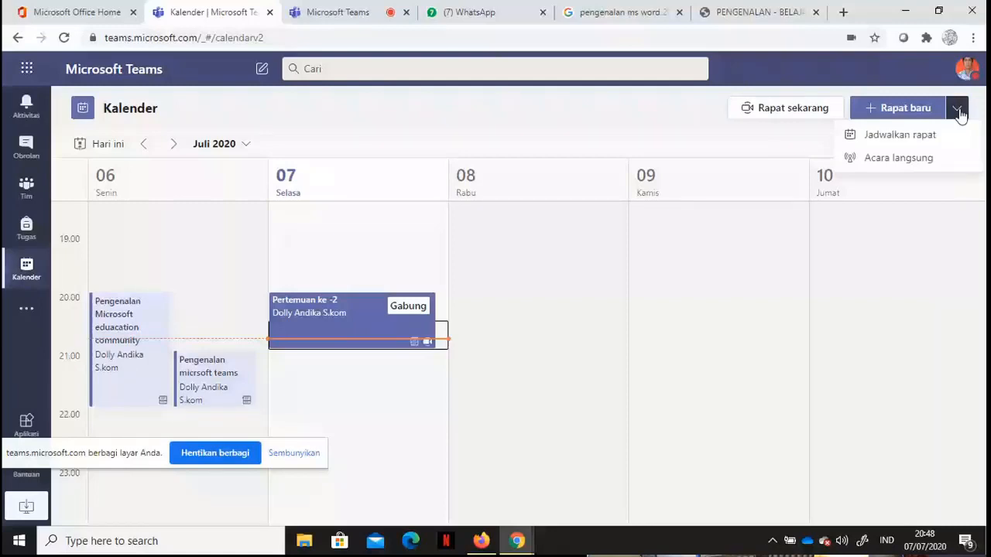
pyautogui.click(695, 115)
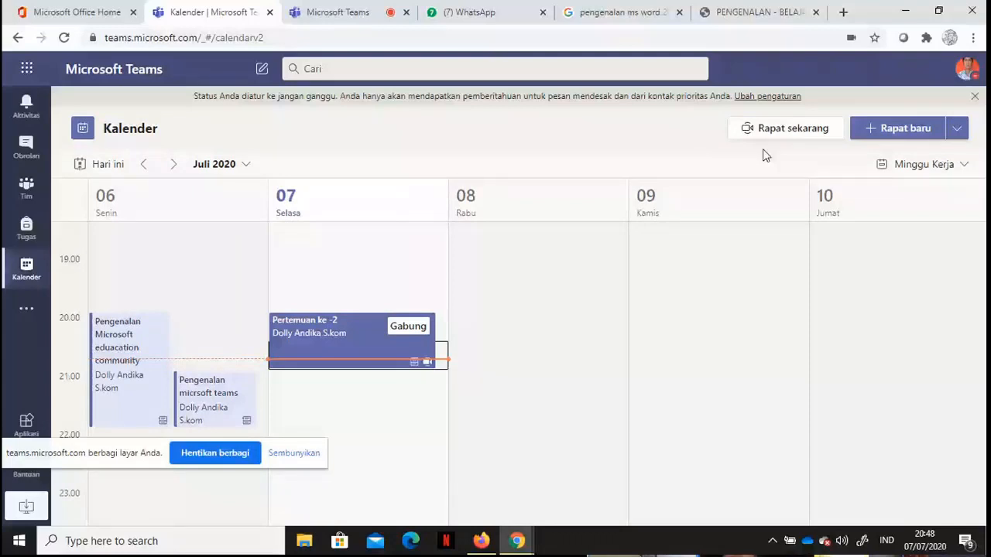
pyautogui.click(957, 128)
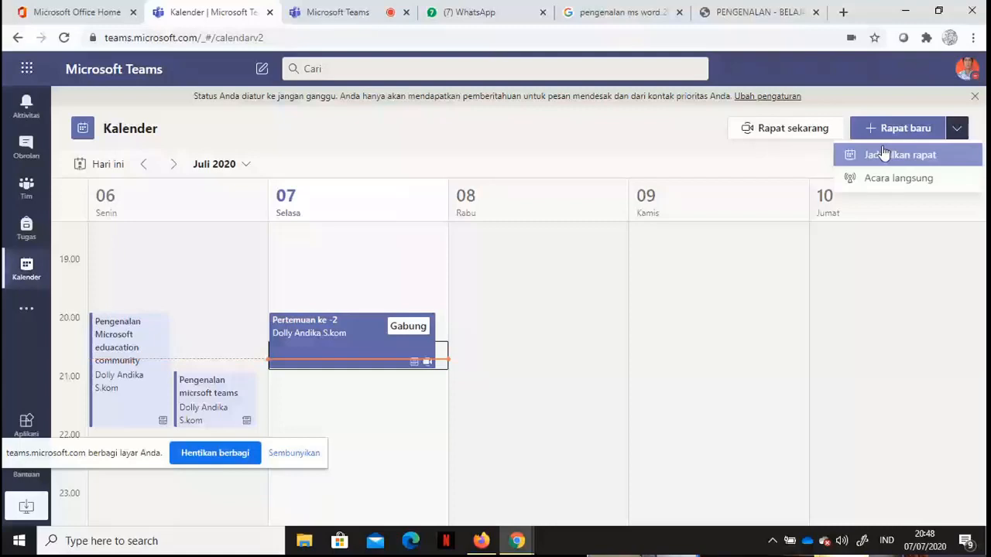
pyautogui.click(884, 154)
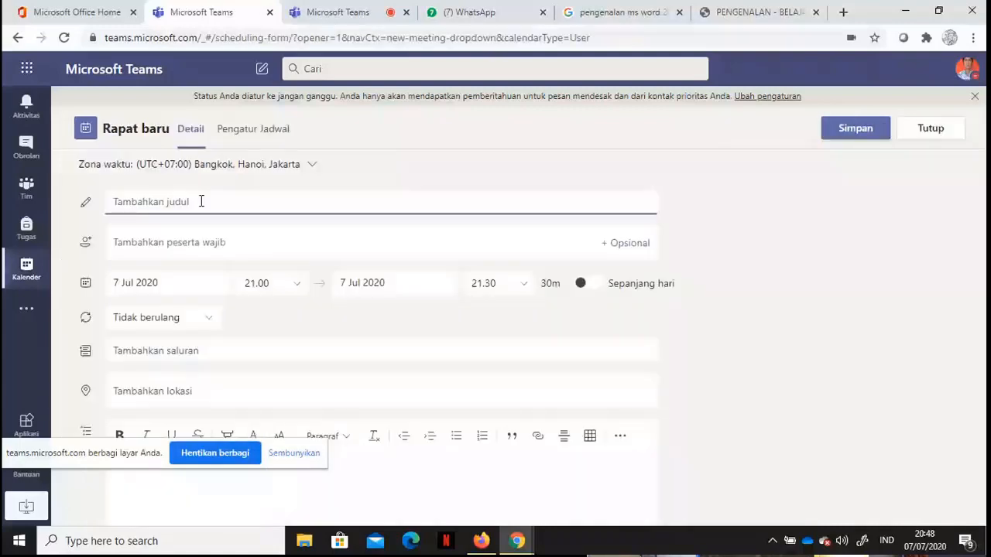
pyautogui.write('Pertemuan')
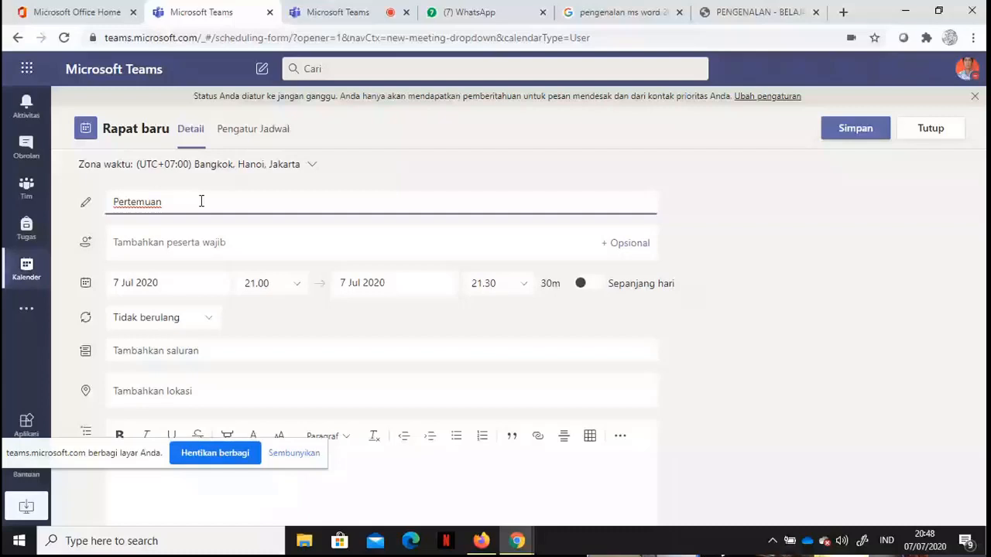
pyautogui.write(' Ke -3')
# - Set the meeting to 8 Jul 2020, starting at 08.00 and ending at 10.00
pyautogui.click(238, 243)
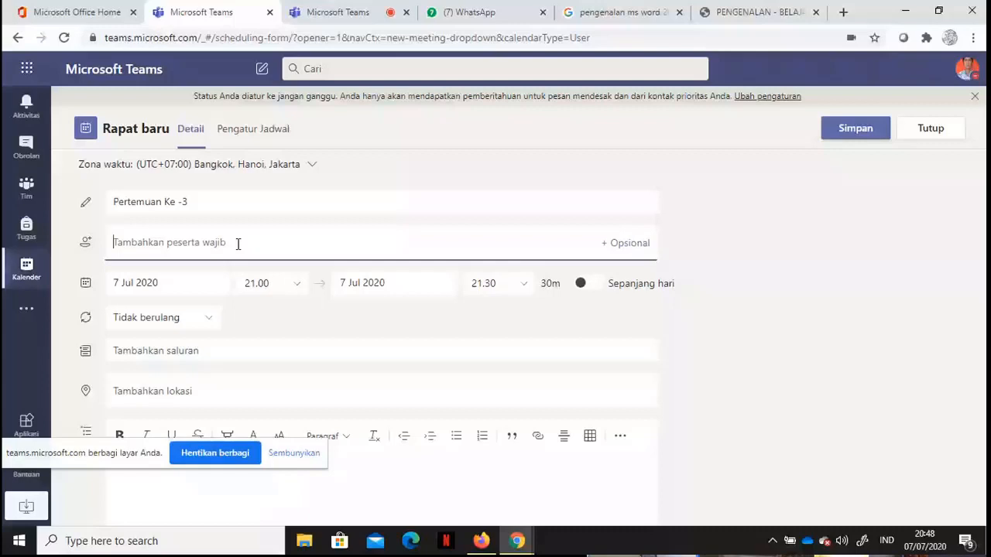
pyautogui.click(134, 282)
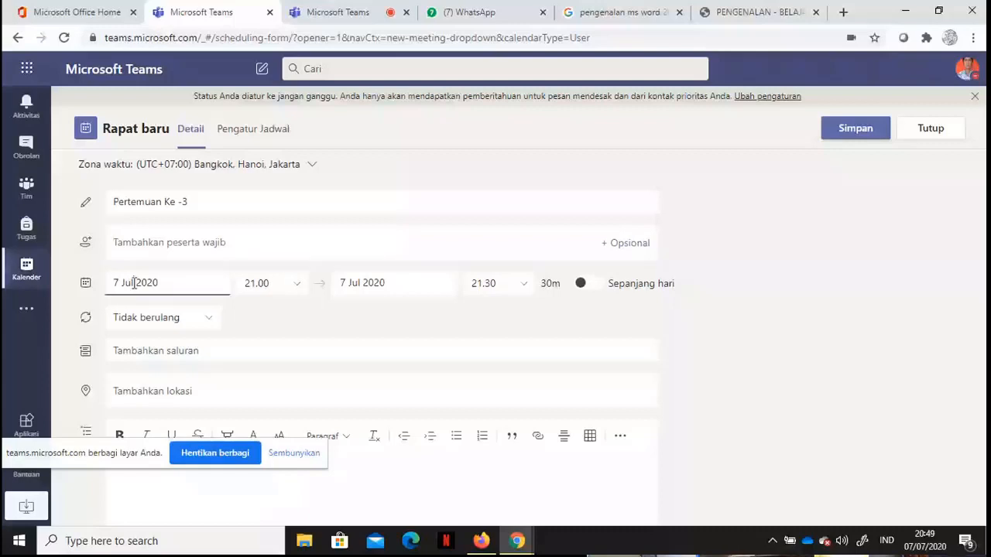
pyautogui.click(134, 282)
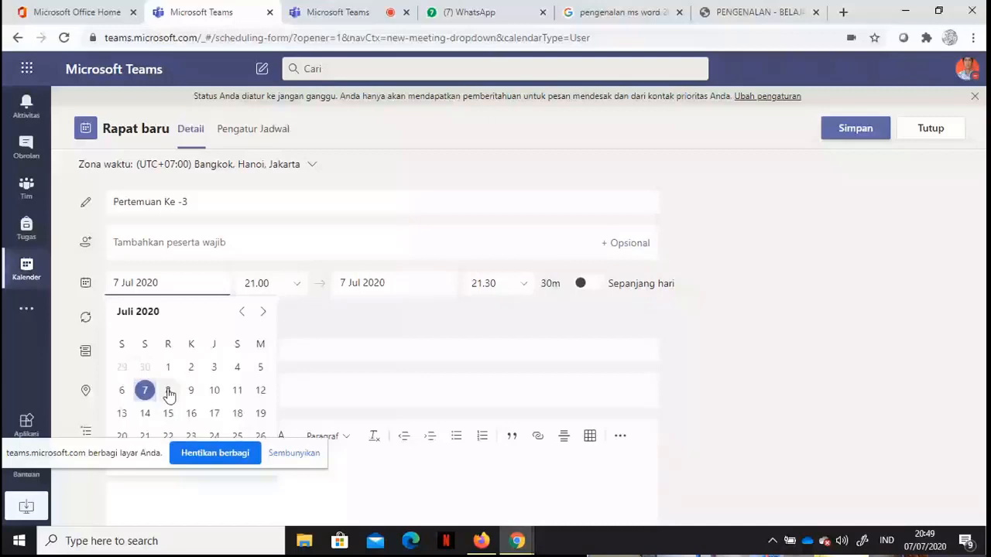
pyautogui.click(168, 390)
pyautogui.scroll(2, 262, 364)
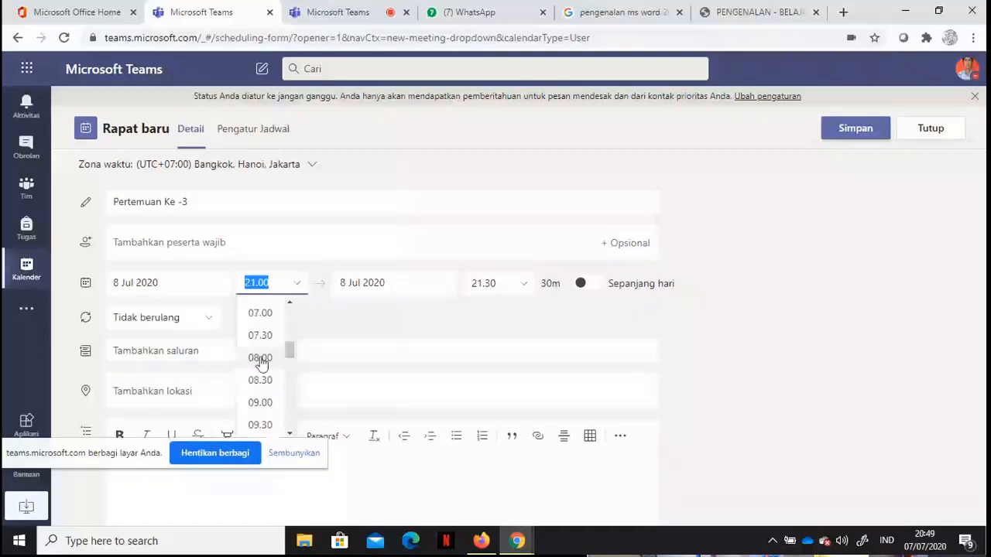
pyautogui.click(260, 358)
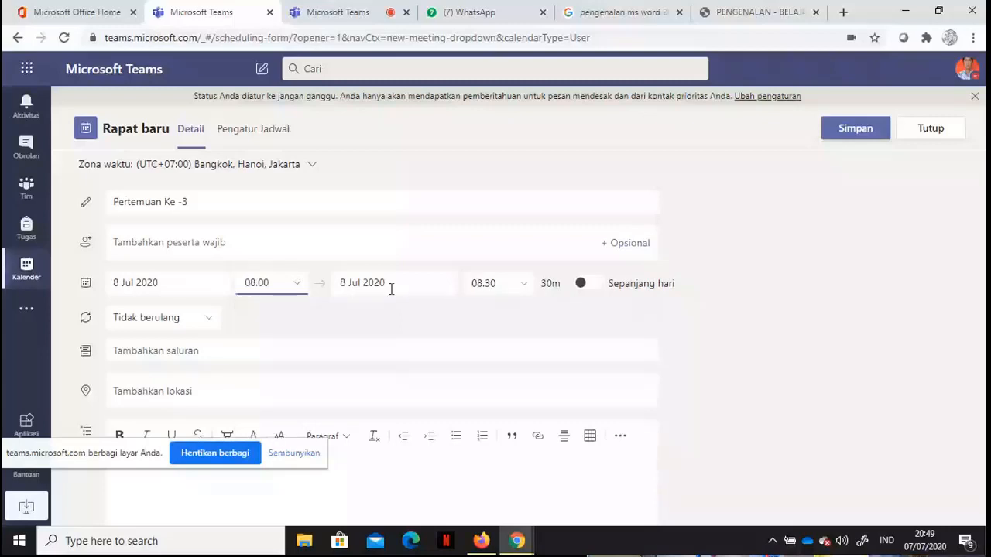
pyautogui.click(492, 282)
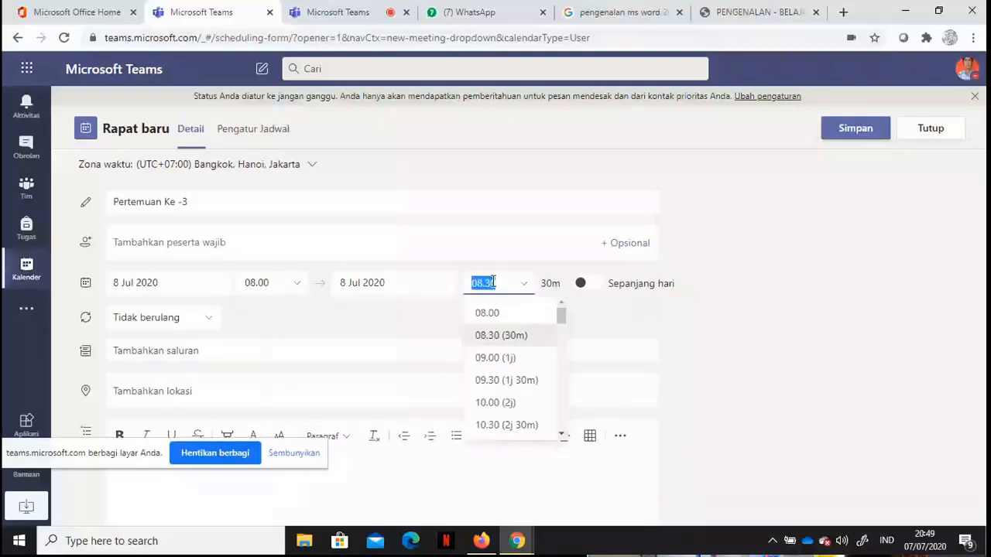
pyautogui.click(495, 403)
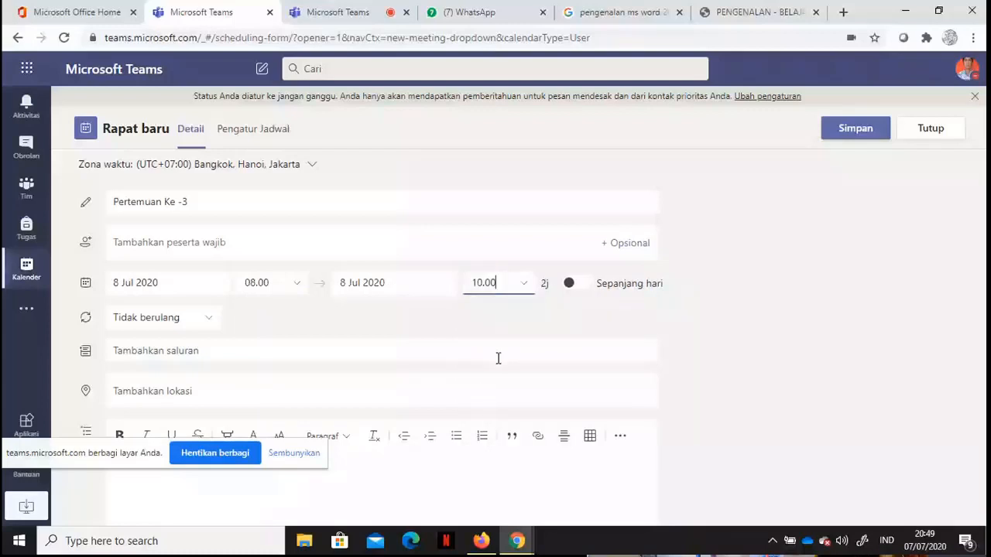
pyautogui.click(580, 290)
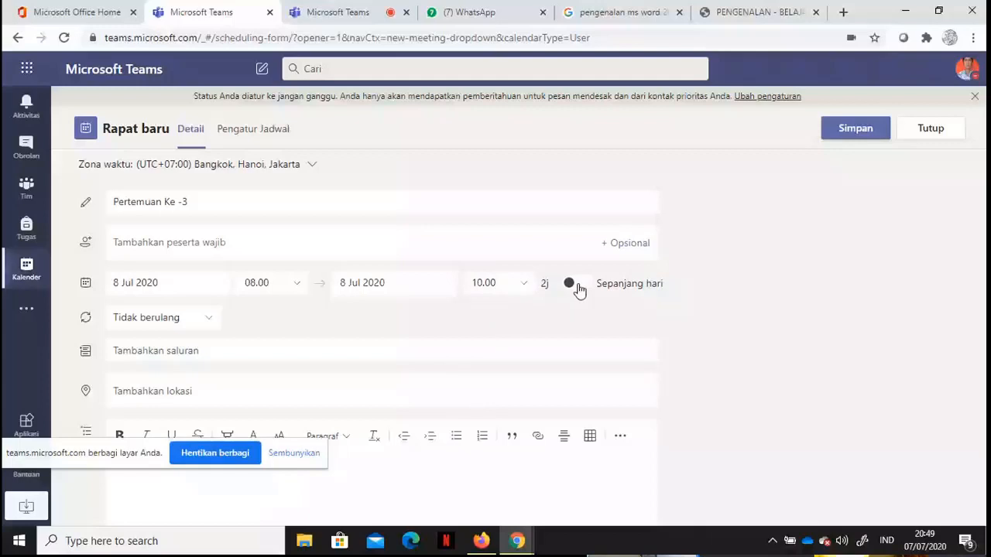
pyautogui.click(570, 284)
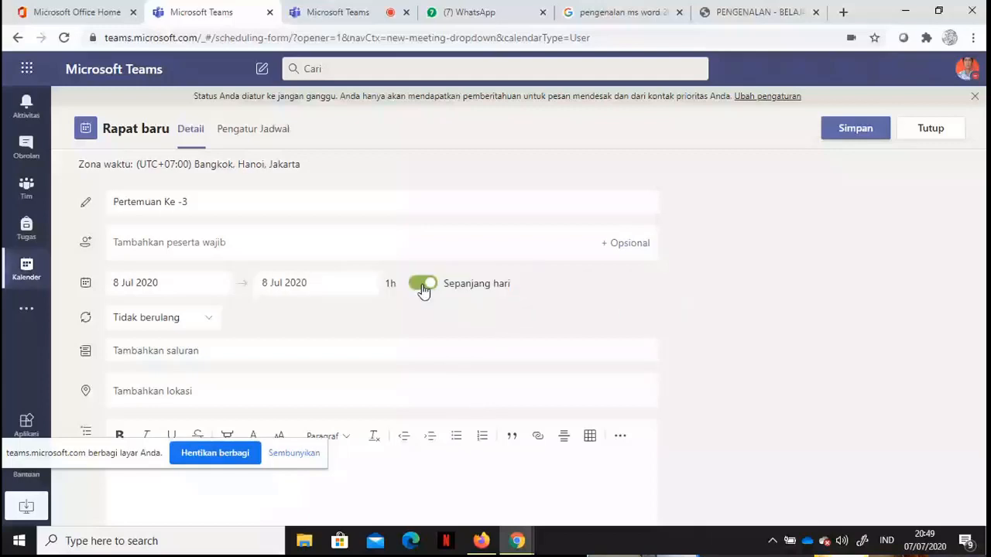
pyautogui.click(423, 286)
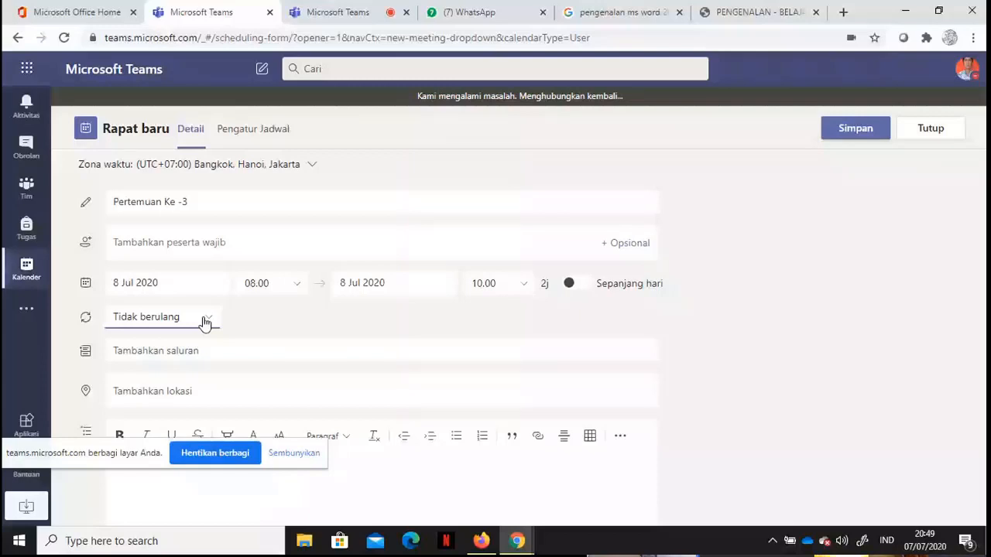
# - Assign the meeting to the channel "02 pertemua kedua" of the team "X ipa 1 (komputer)"
pyautogui.click(167, 350)
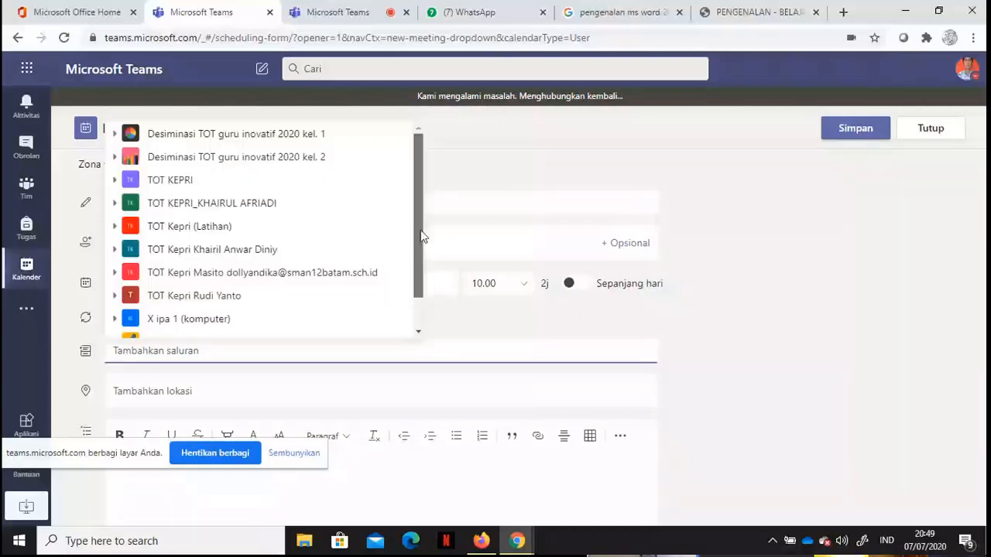
pyautogui.click(288, 136)
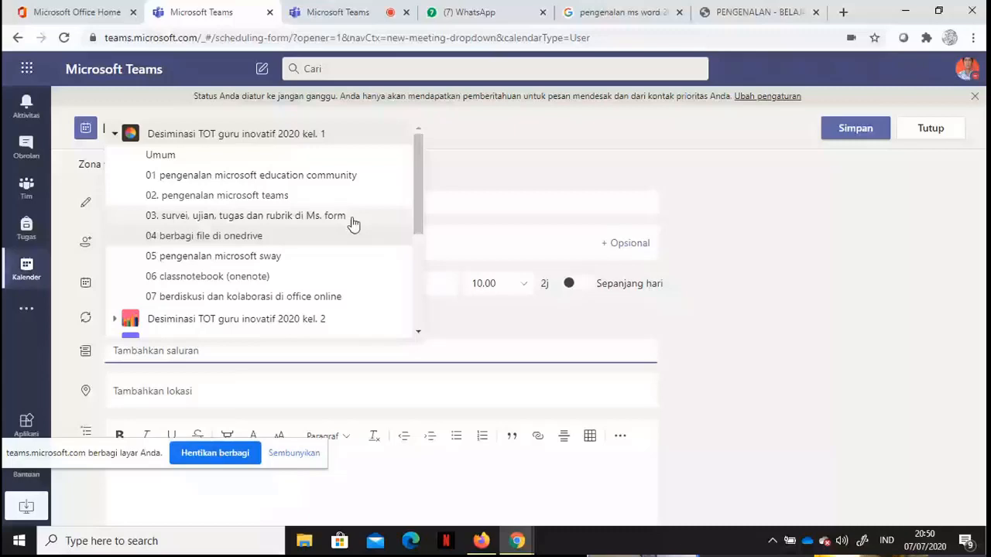
pyautogui.click(308, 293)
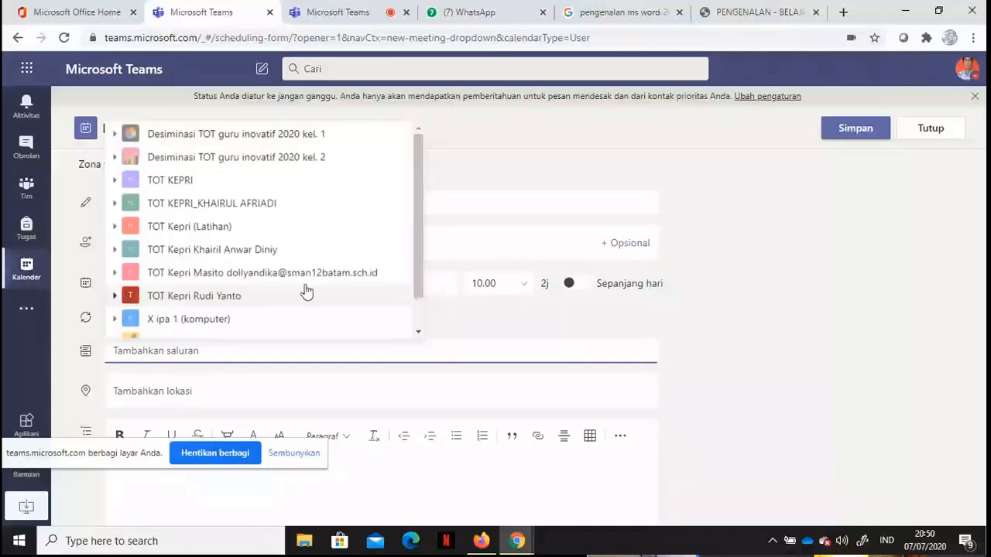
pyautogui.click(197, 319)
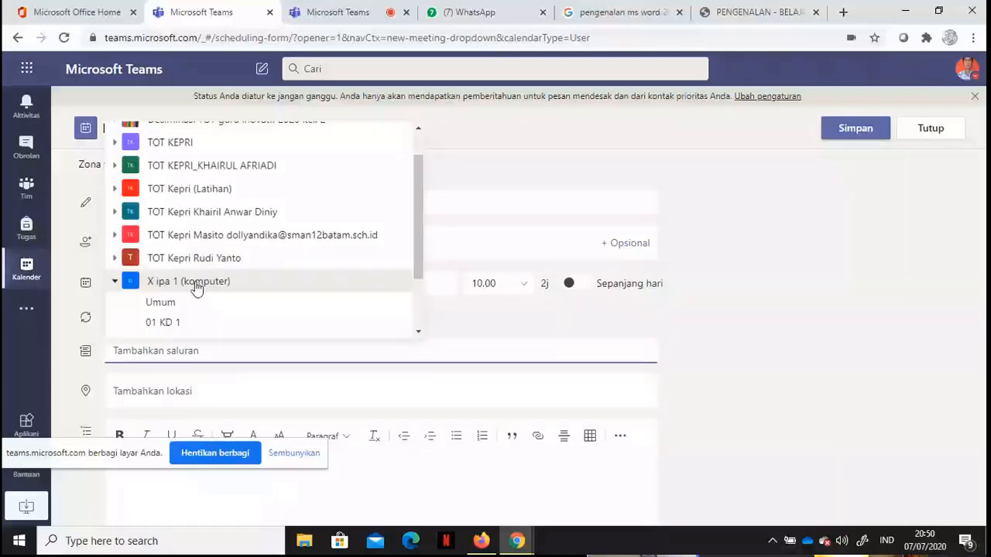
pyautogui.scroll(-1, 205, 298)
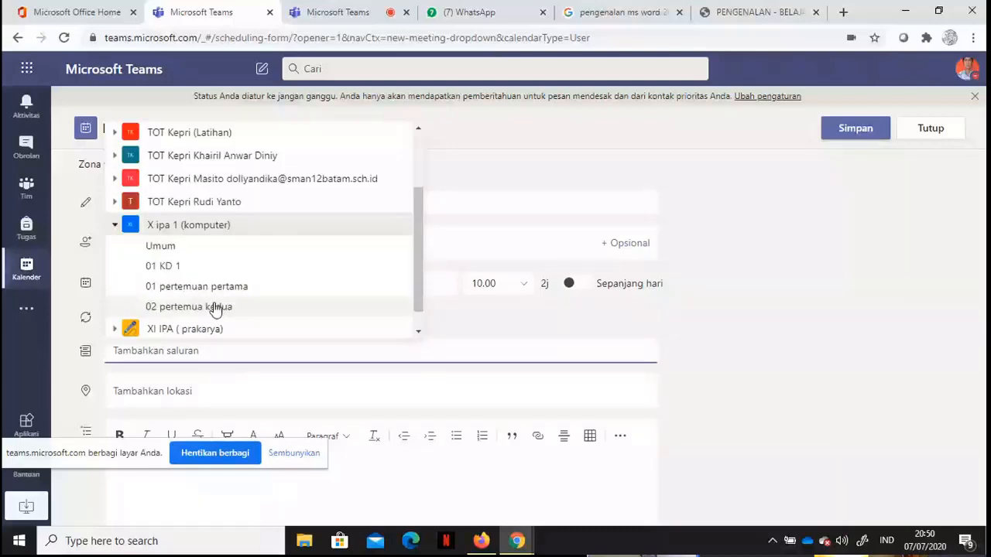
pyautogui.click(215, 307)
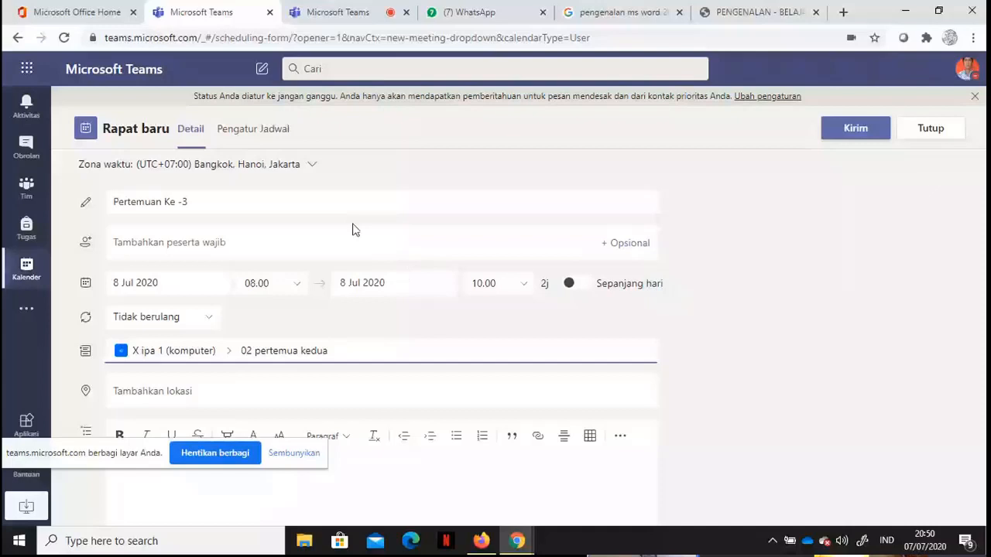
# - Enter "Cara membuat vicon" as the meeting details and send the invitation
pyautogui.click(215, 441)
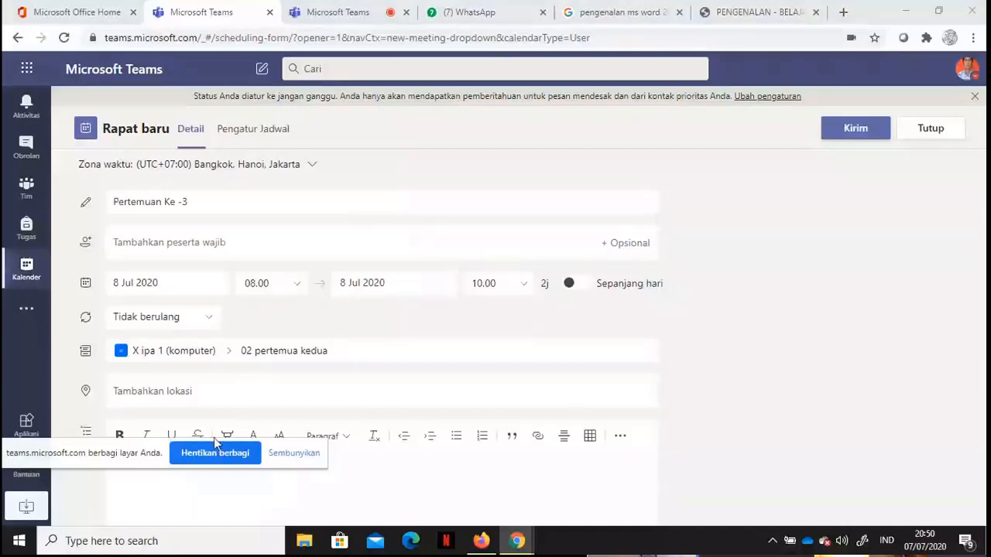
pyautogui.moveTo(147, 451); pyautogui.dragTo(534, 191)
pyautogui.click(262, 468)
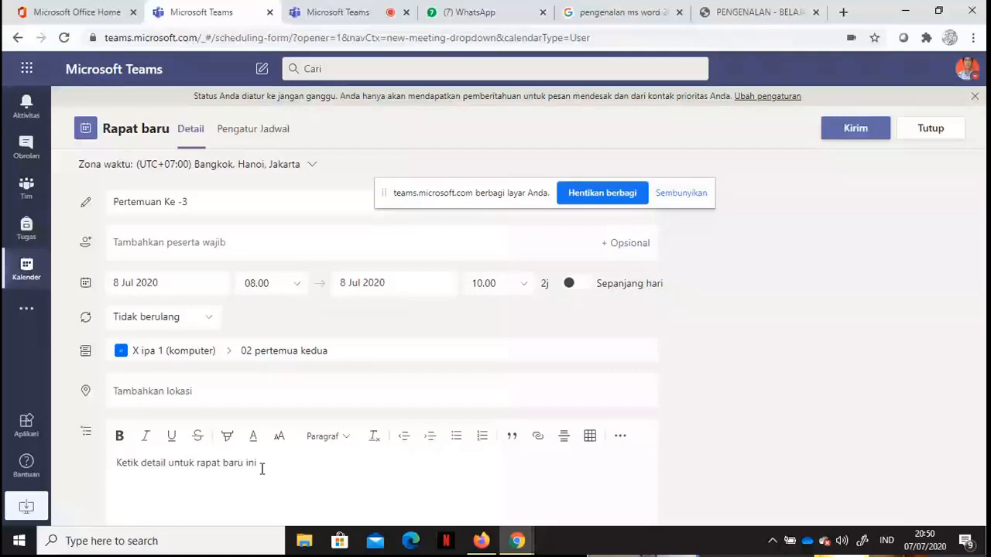
pyautogui.write('C')
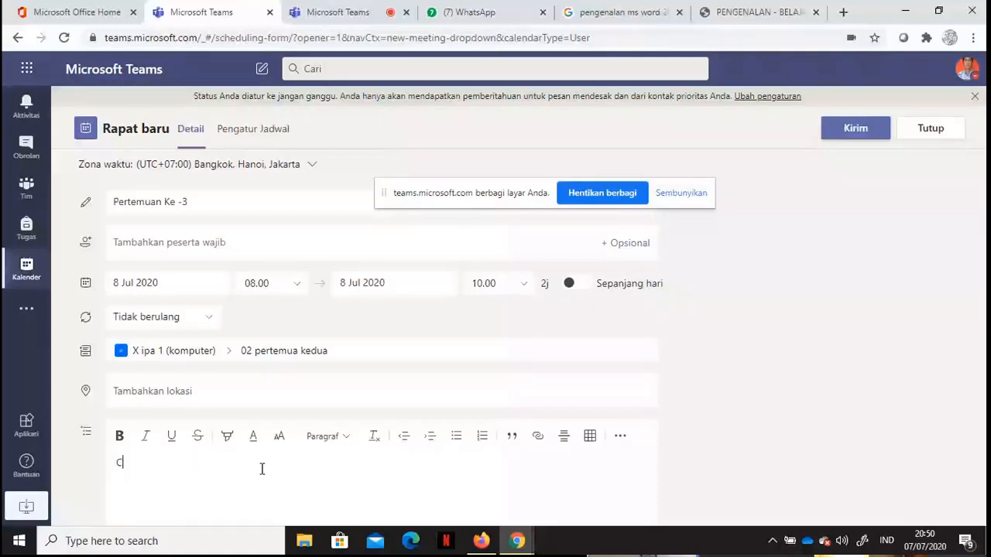
pyautogui.write('ara membuat vico')
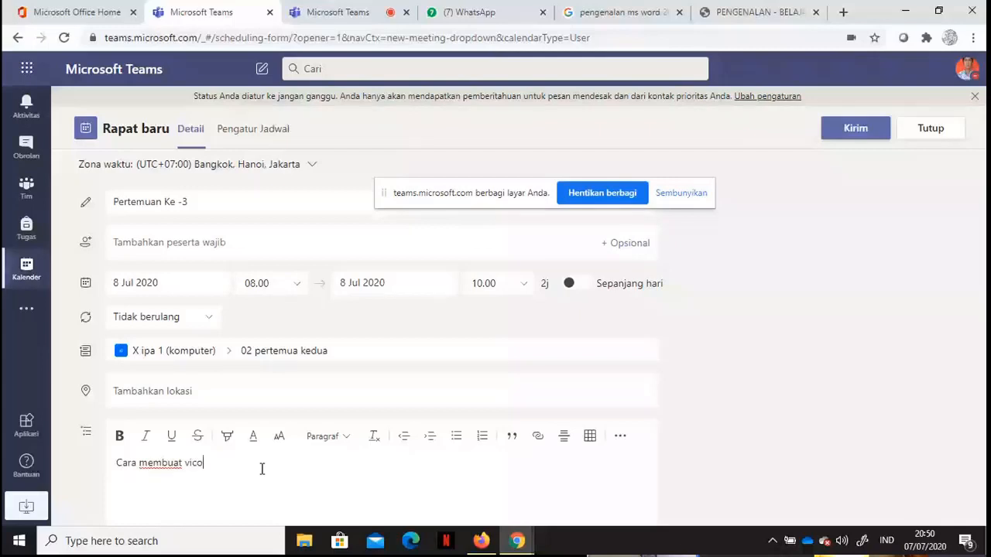
pyautogui.write('n')
pyautogui.click(854, 133)
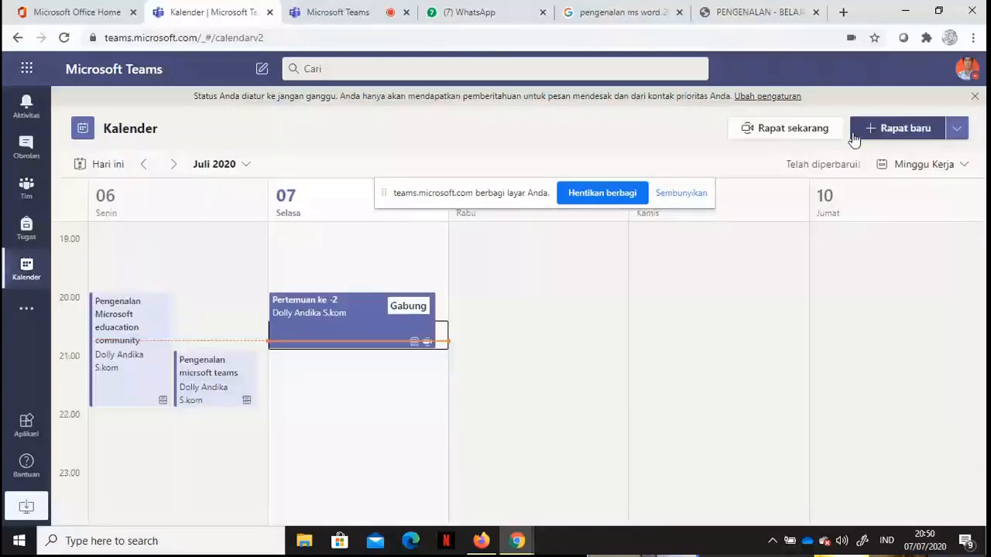
# - Find the "Pertemuan Ke -3" meeting on 8 July in the calendar and open its details
pyautogui.moveTo(983, 480); pyautogui.dragTo(984, 372)
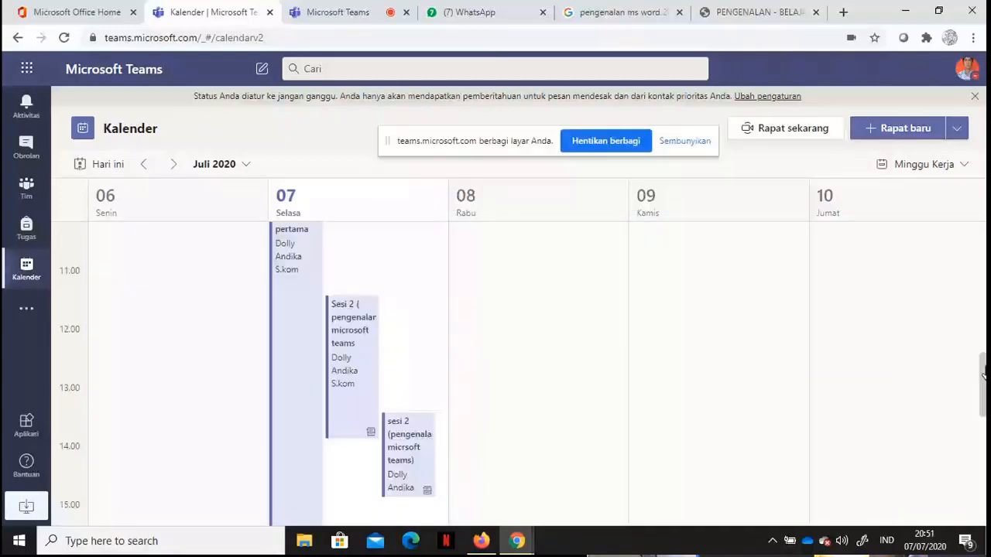
pyautogui.moveTo(984, 376); pyautogui.dragTo(970, 329)
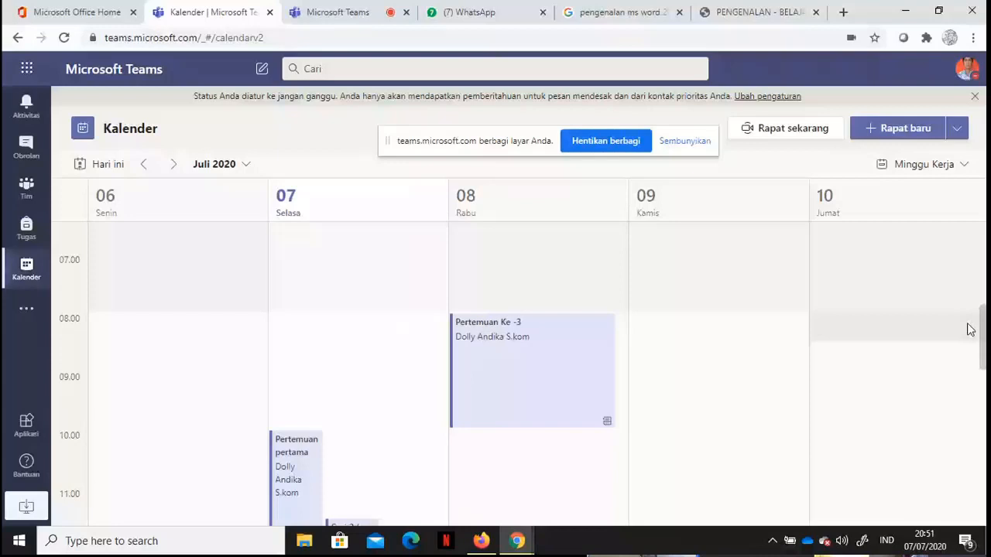
pyautogui.scroll(-1, 970, 329)
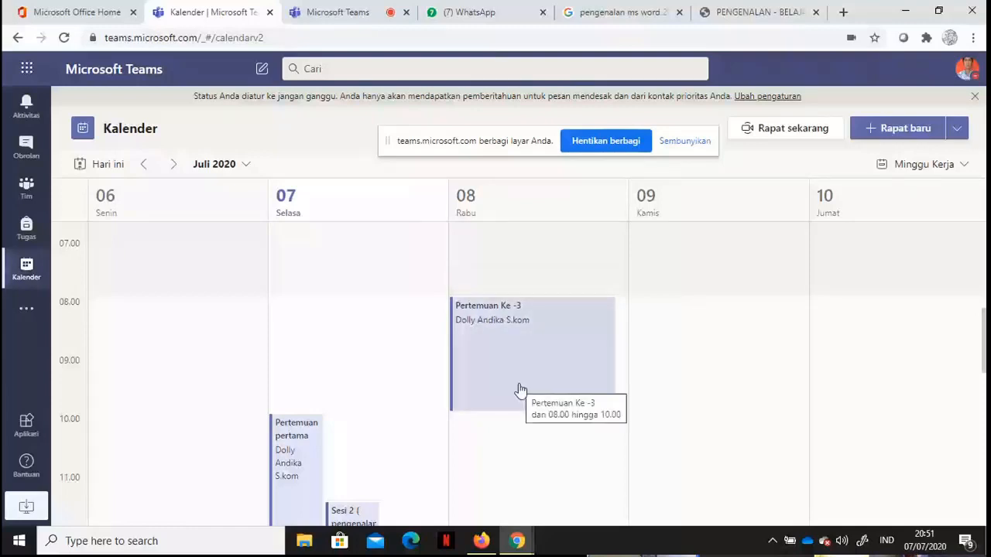
pyautogui.click(545, 343)
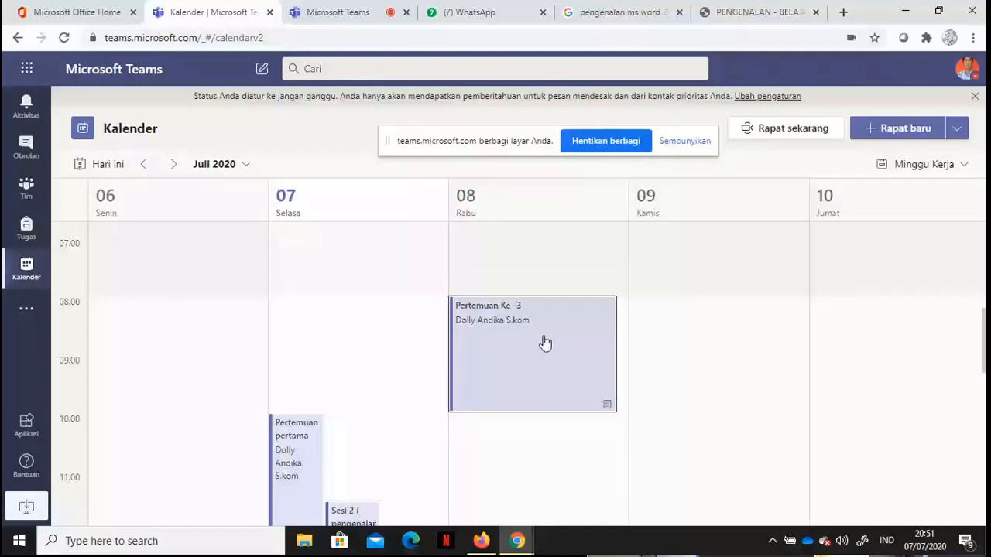
pyautogui.doubleClick(545, 343)
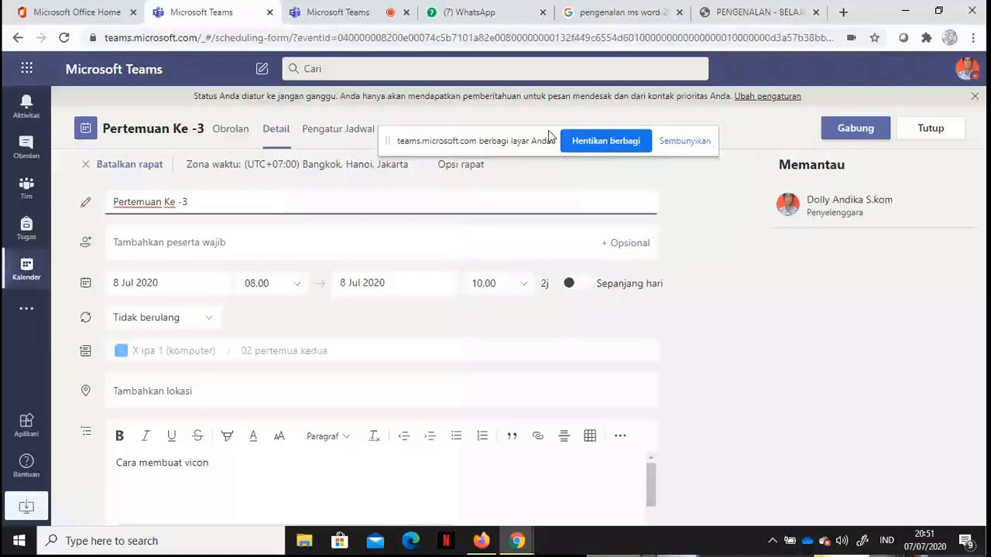
# - Open the meeting options for "Pertemuan Ke -3" and set who can bypass the lobby to "Semua orang"
pyautogui.moveTo(549, 131); pyautogui.dragTo(557, 104)
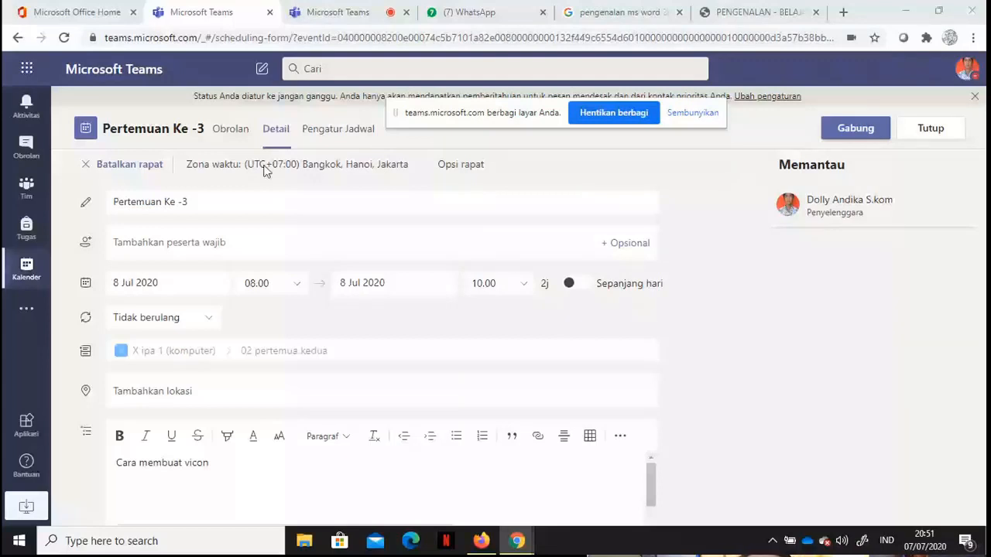
pyautogui.click(448, 176)
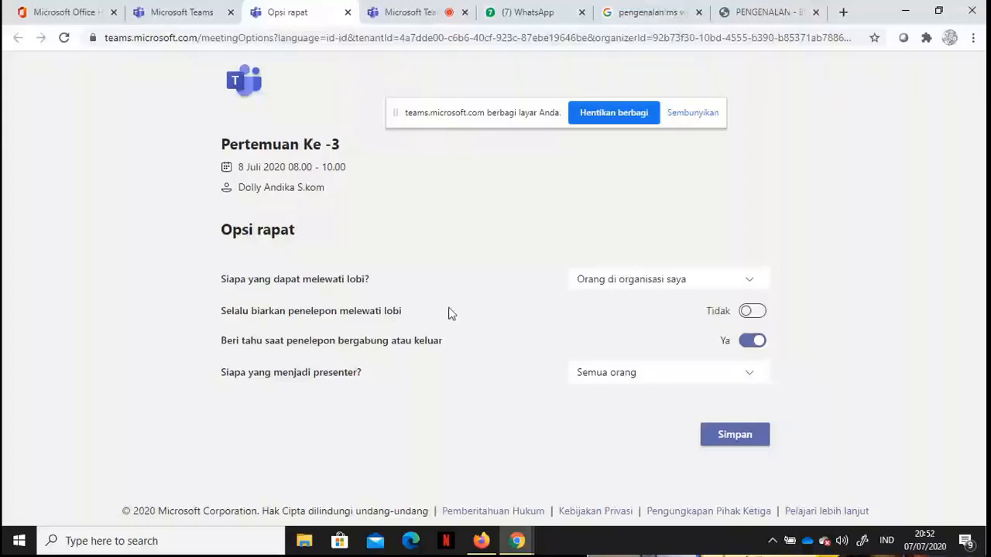
pyautogui.click(585, 296)
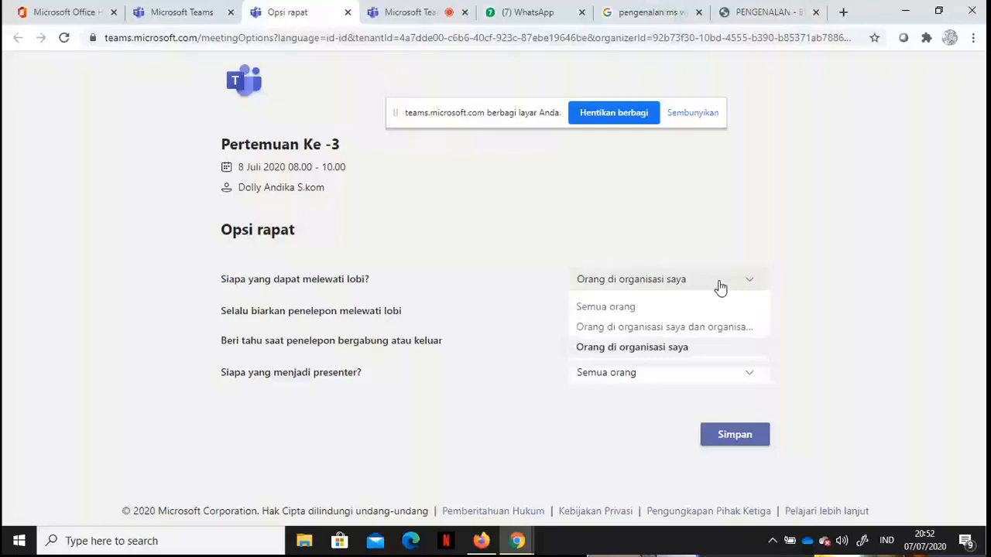
pyautogui.click(638, 234)
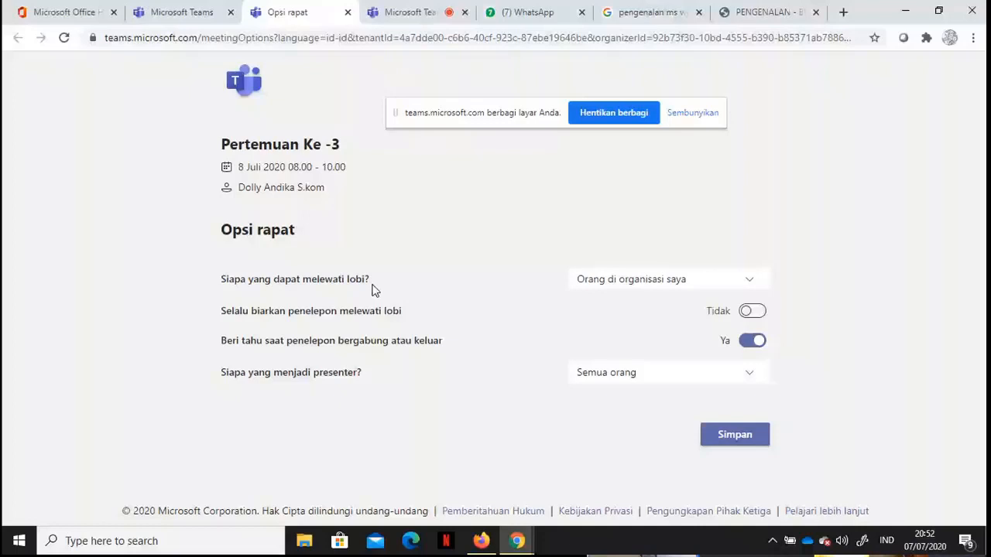
pyautogui.click(670, 287)
pyautogui.click(606, 320)
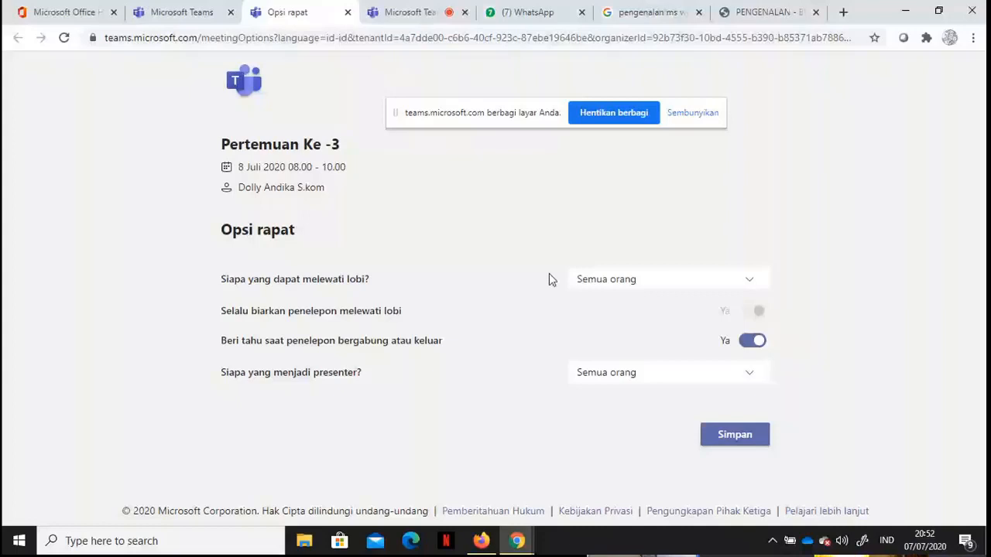
# - Try "Orang di organisasi saya" for who can bypass the lobby and return the option to "Semua orang"
pyautogui.click(611, 287)
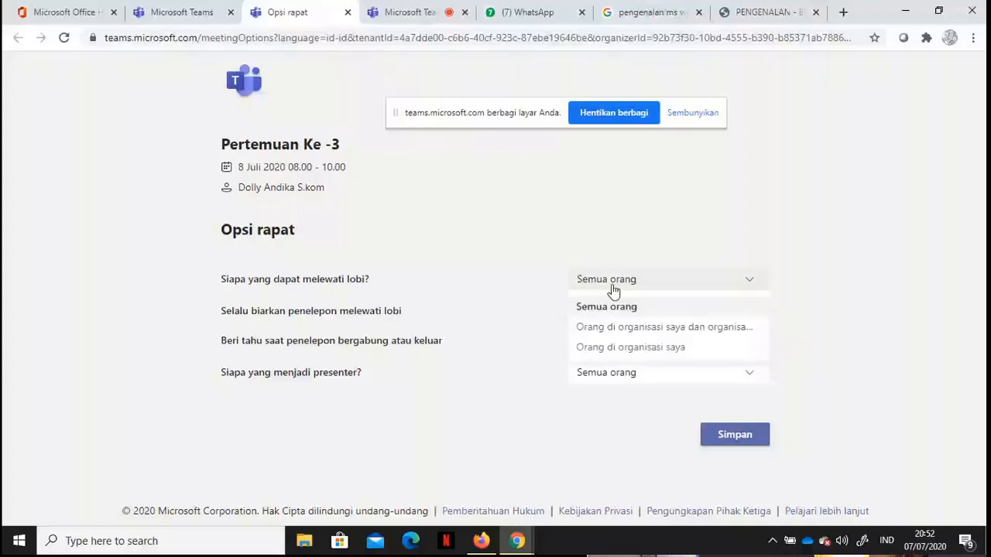
pyautogui.click(630, 347)
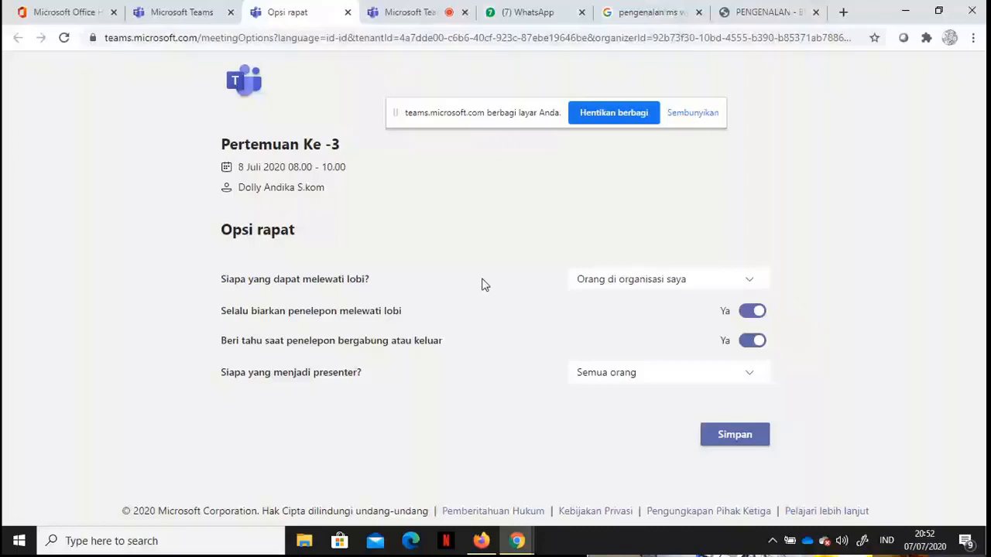
pyautogui.click(632, 286)
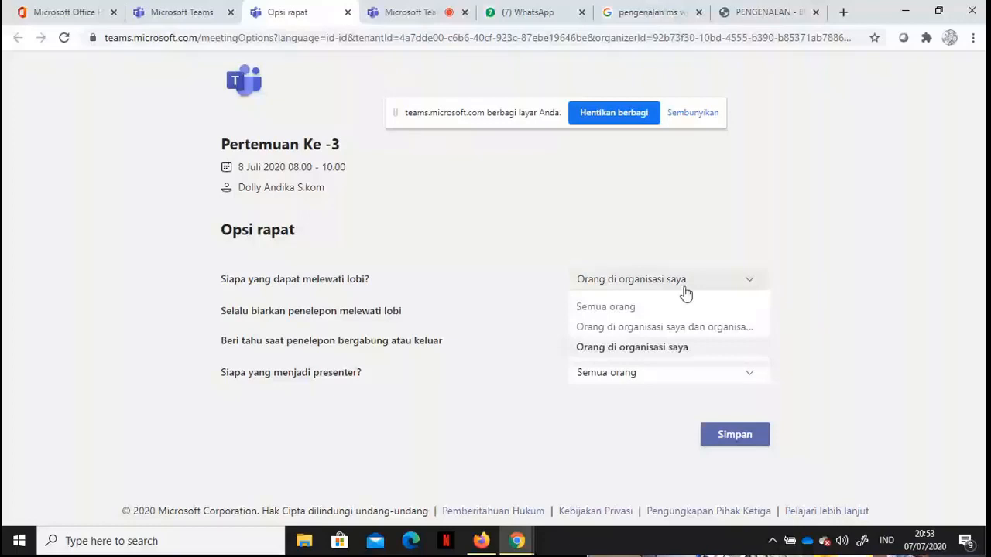
pyautogui.click(606, 314)
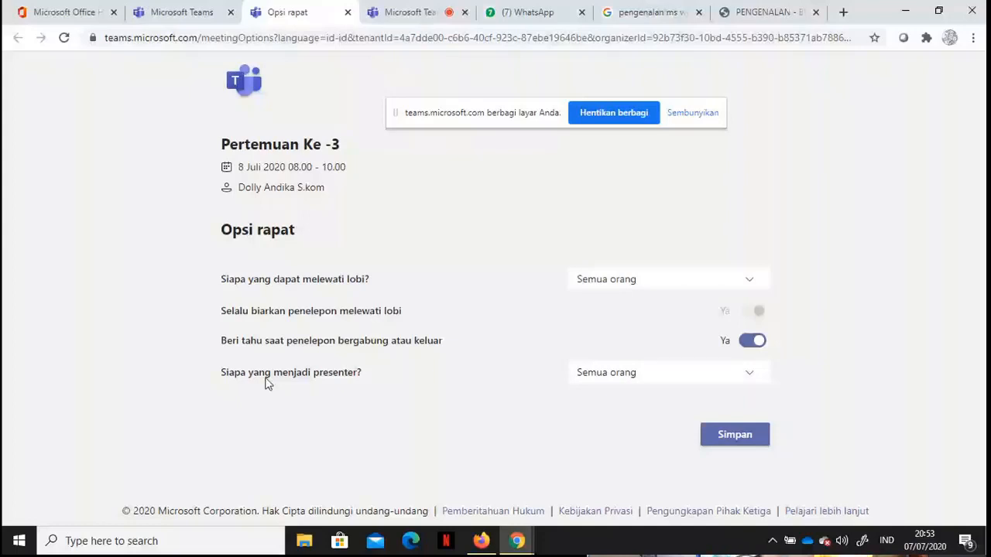
# - Set who can present to "Hanya saya", save the meeting options, and close the options page and meeting details
pyautogui.click(647, 377)
pyautogui.click(648, 377)
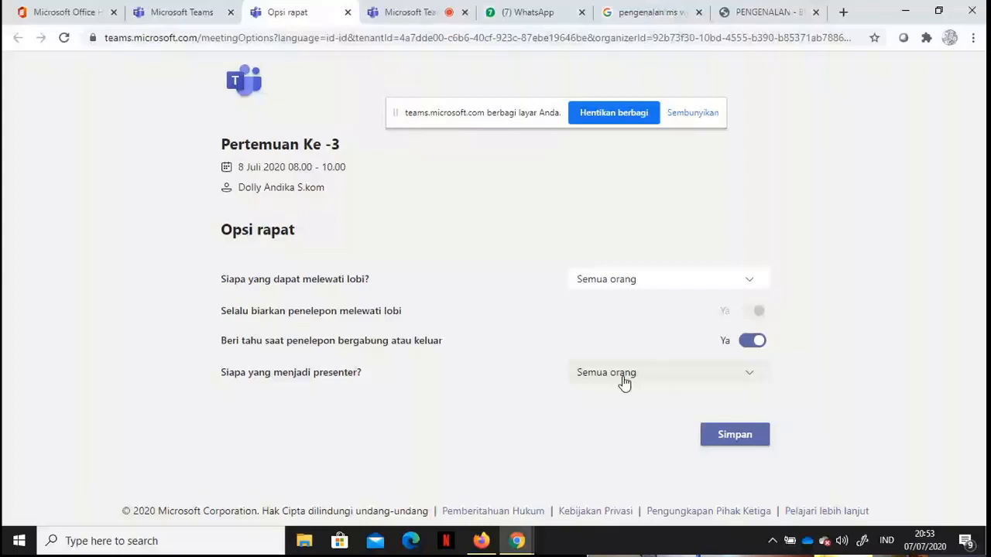
pyautogui.click(627, 379)
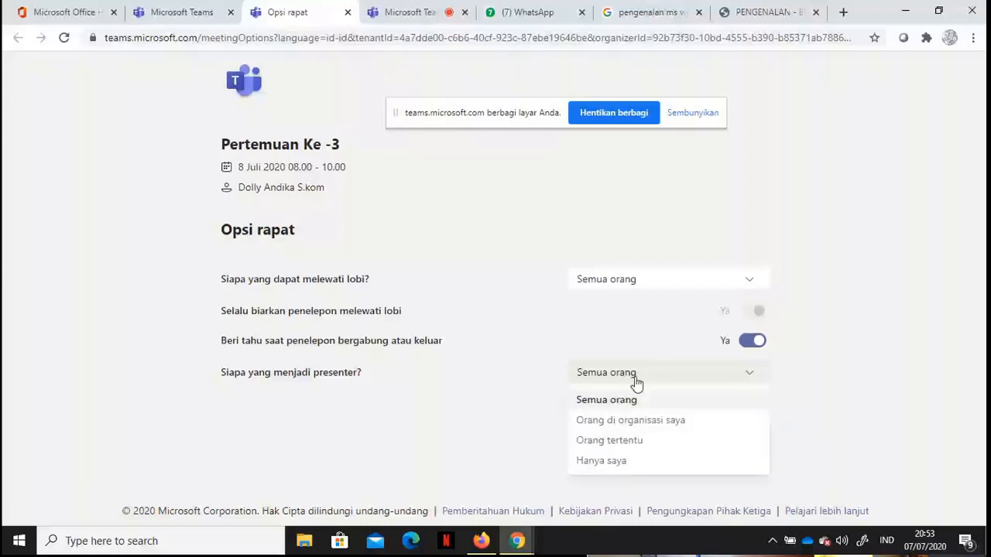
pyautogui.click(589, 461)
pyautogui.click(746, 436)
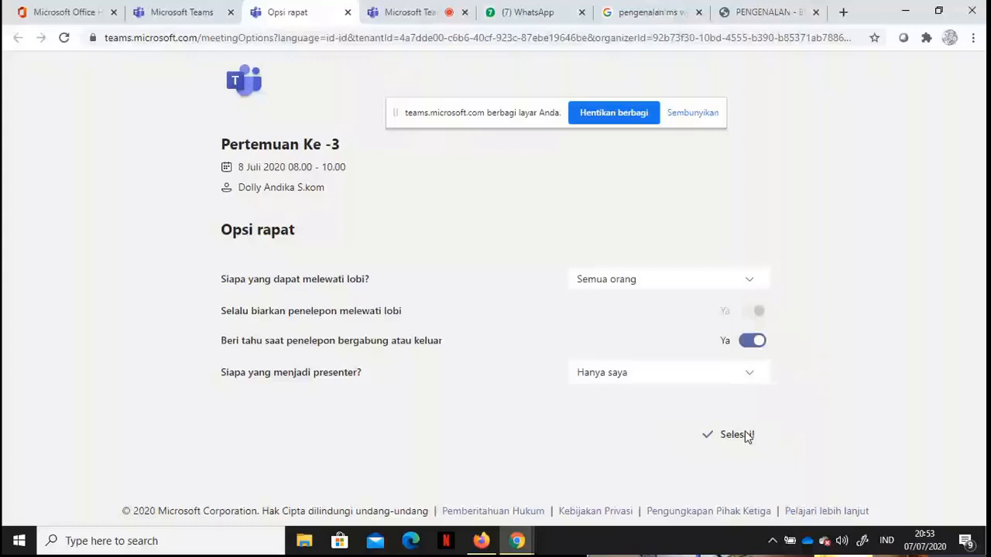
pyautogui.click(348, 12)
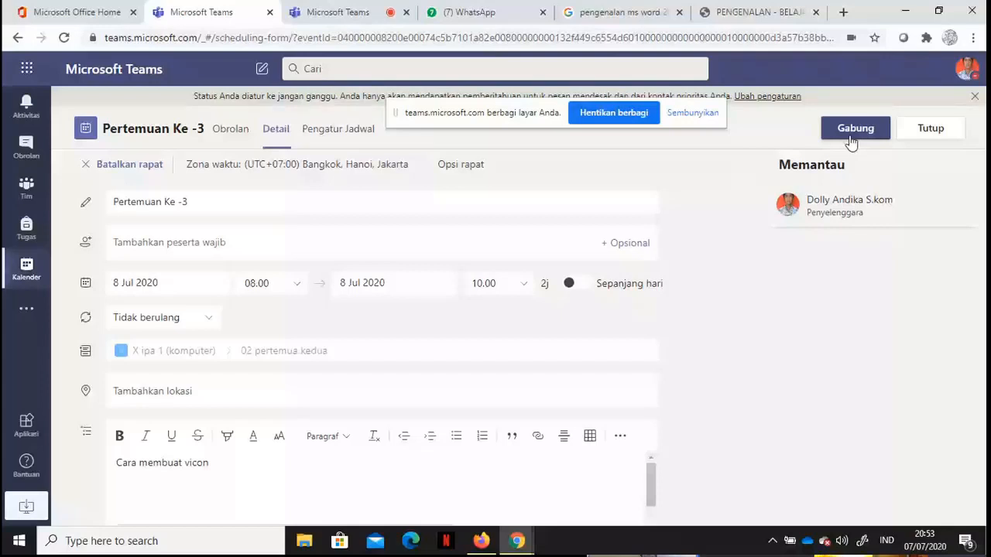
pyautogui.click(928, 133)
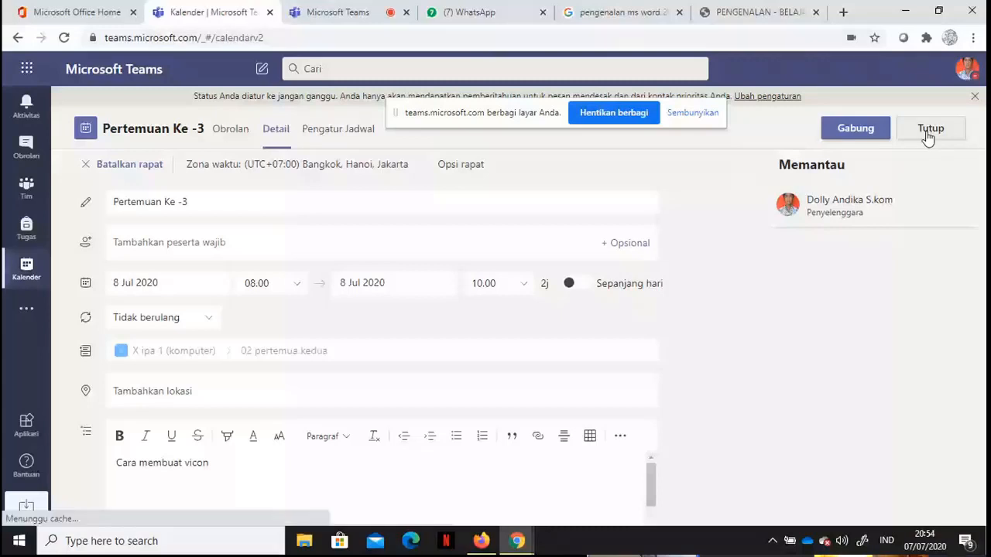
# - Start an instant meeting with the subject "pertemuan 3" in the "01 pertemuan pertama" channel and end it without sending feedback
pyautogui.click(28, 191)
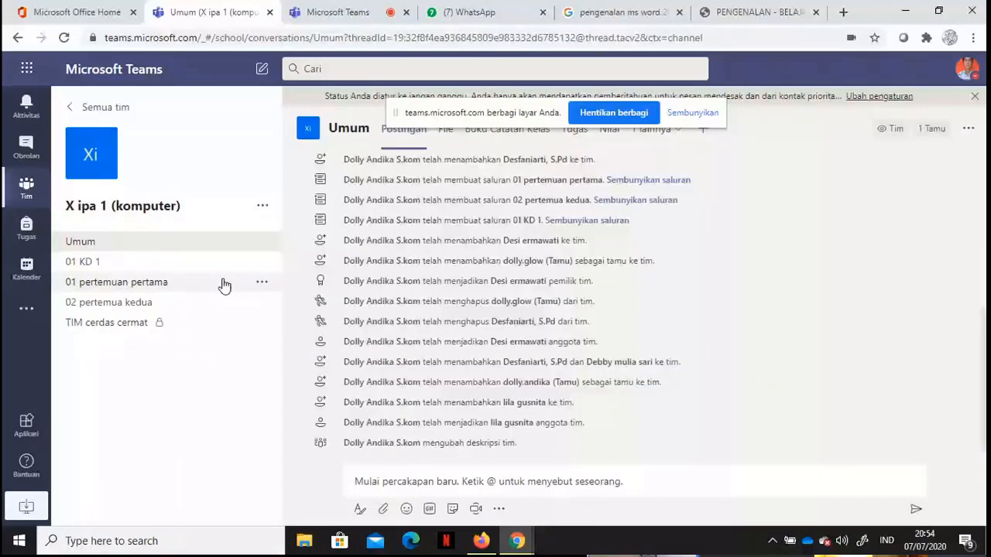
pyautogui.click(221, 282)
pyautogui.click(475, 508)
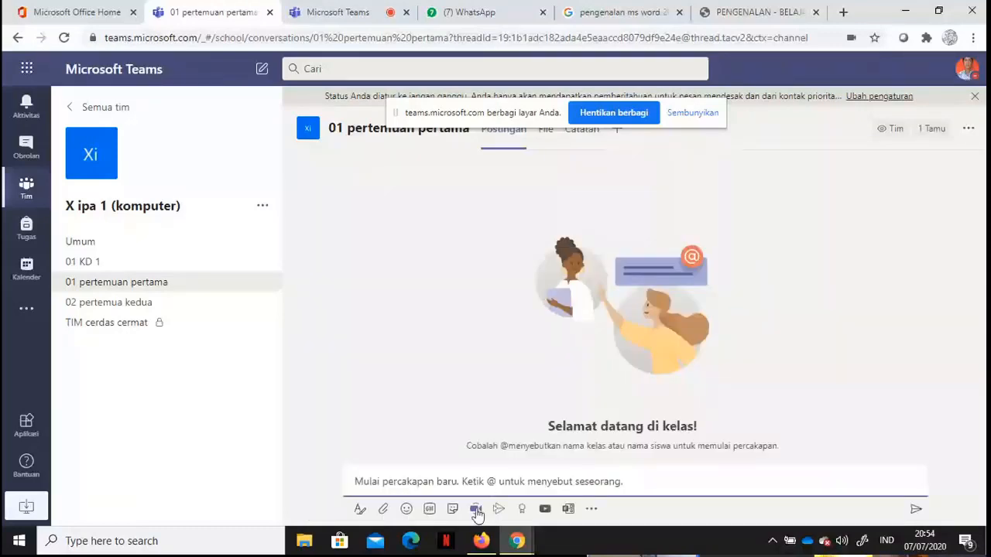
pyautogui.click(476, 508)
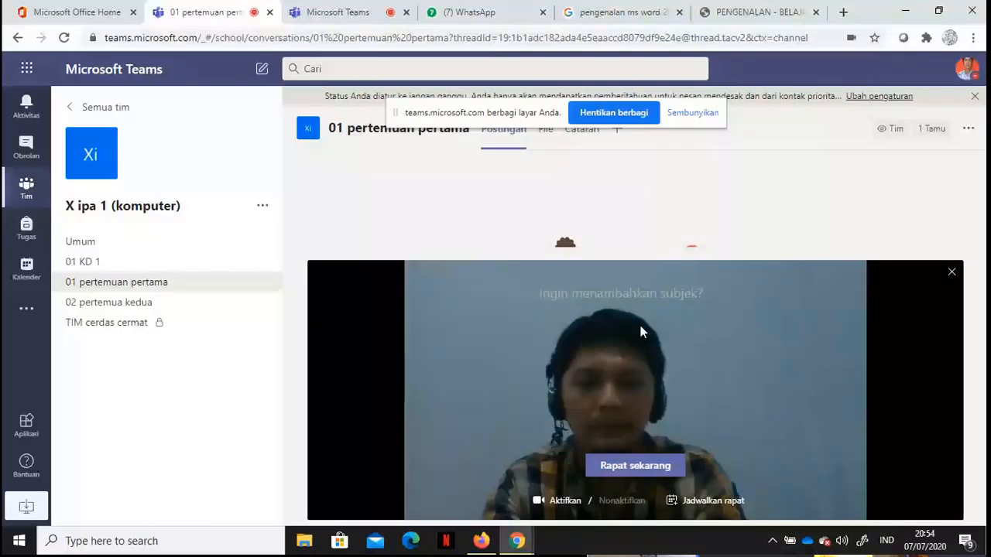
pyautogui.click(624, 466)
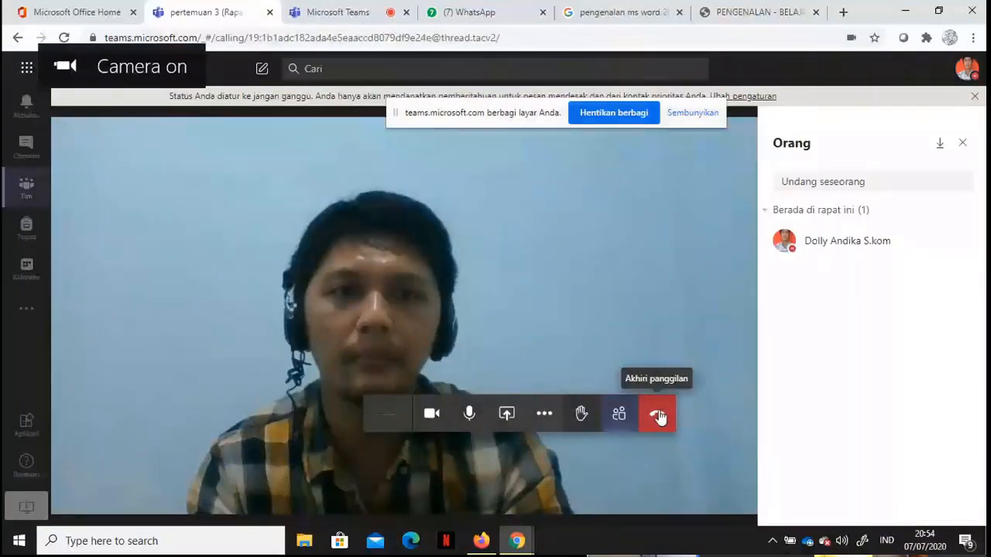
pyautogui.click(659, 418)
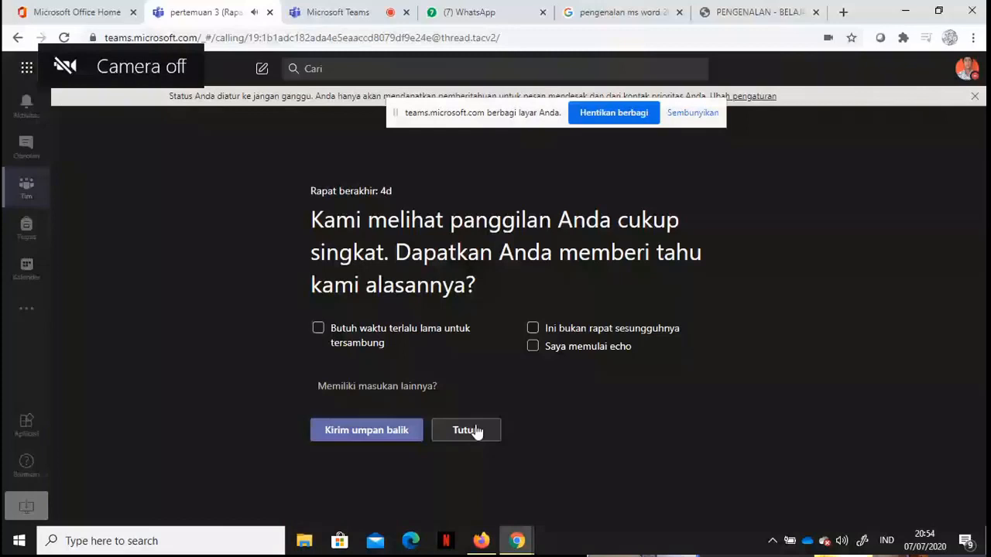
pyautogui.click(467, 431)
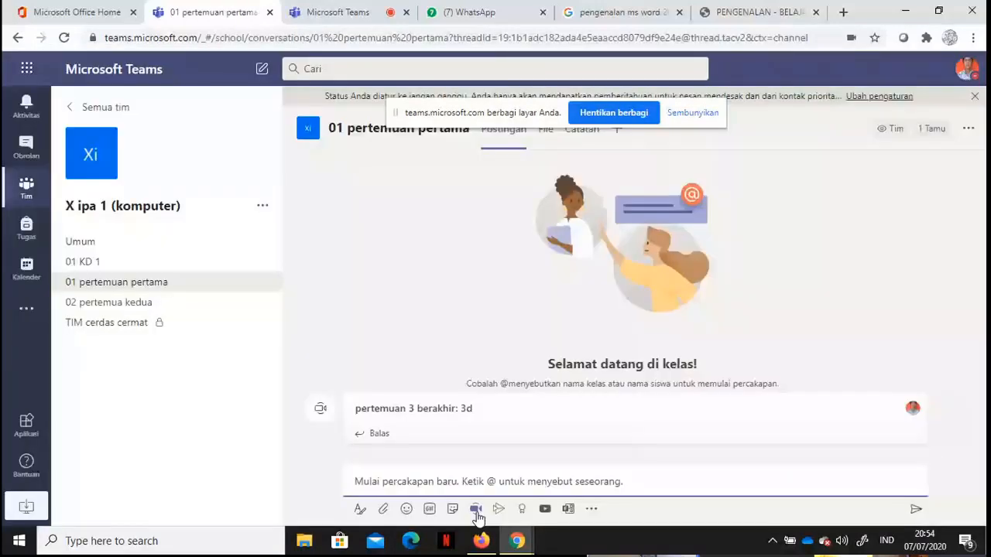
# - View the scheduling form for a new meeting in the "01 pertemuan pertama" channel and close it without sending an invitation
pyautogui.click(476, 510)
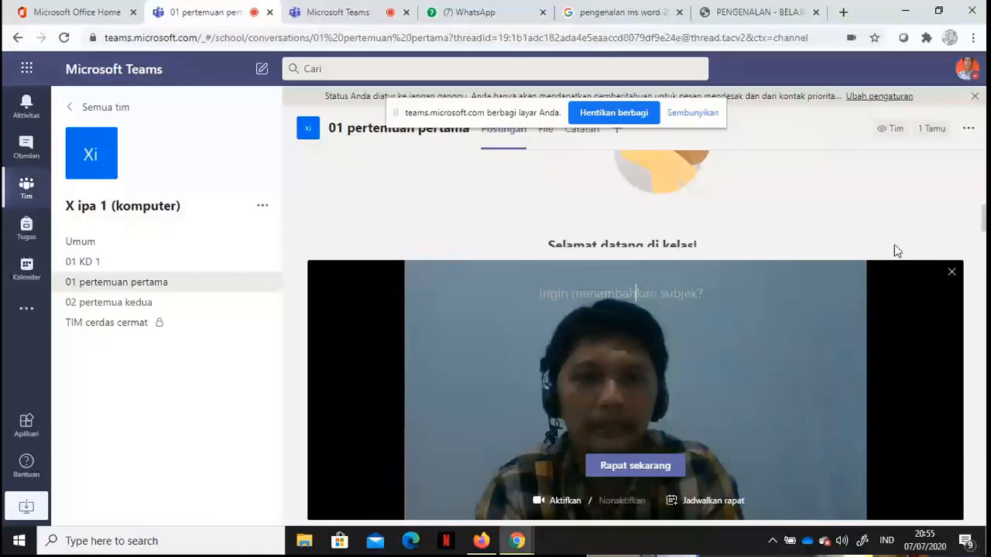
pyautogui.click(952, 272)
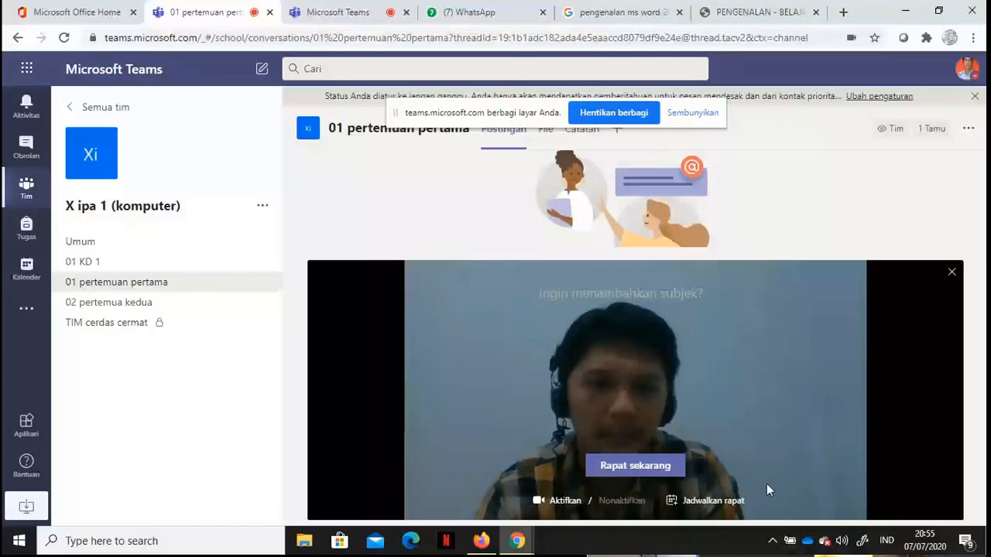
pyautogui.click(716, 503)
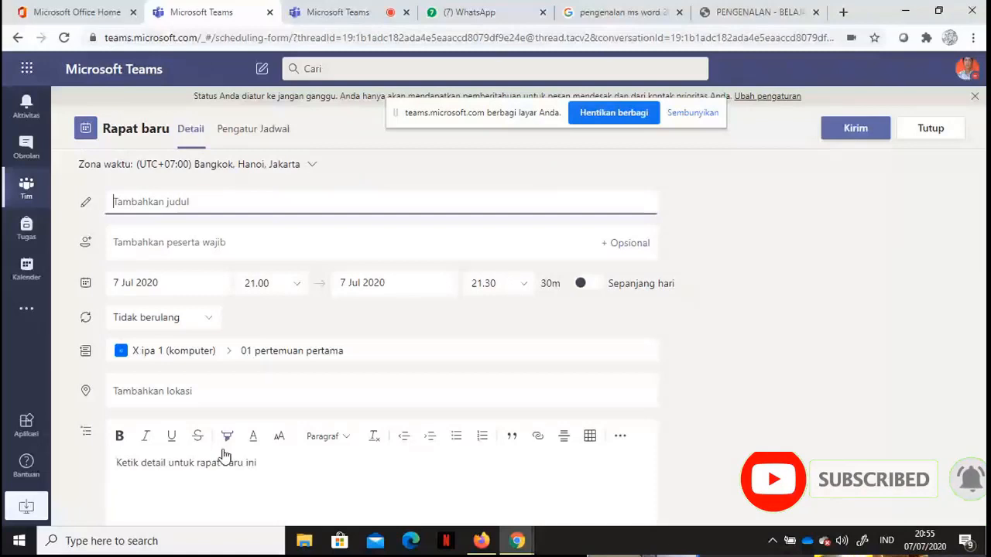
pyautogui.click(938, 130)
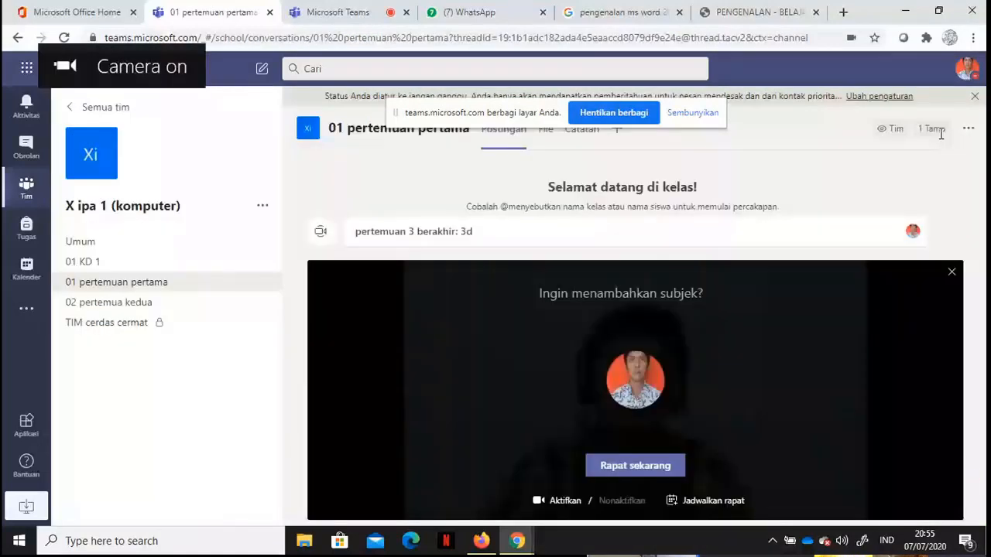